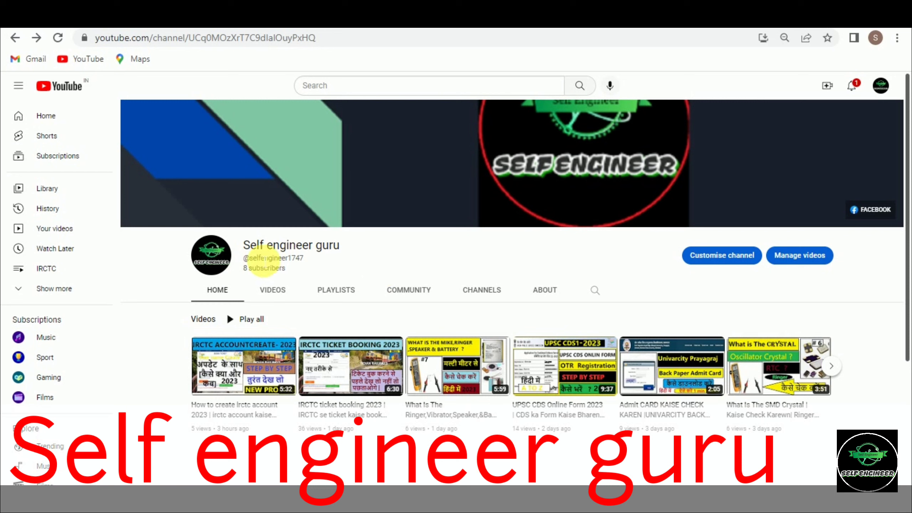
Select the channel name text, then clear the selection.
double_click(253, 245)
left_click_drag(304, 251, 341, 239)
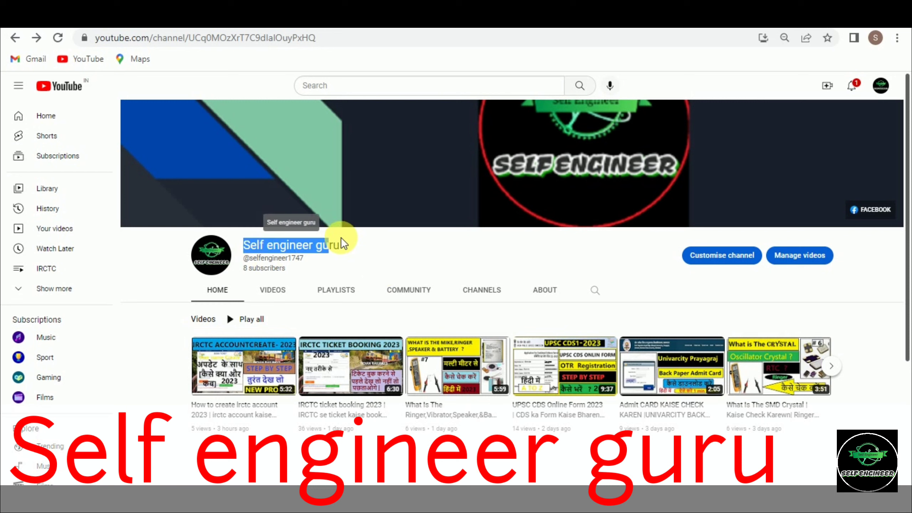
left_click(361, 259)
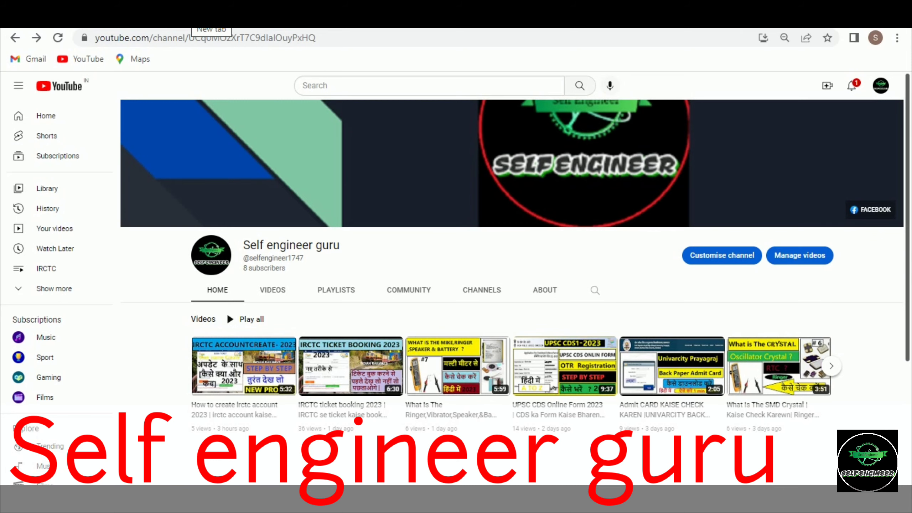
In a new tab, search Google for 'jpg to pdf' using the suggestion.
key("ctrl+t")
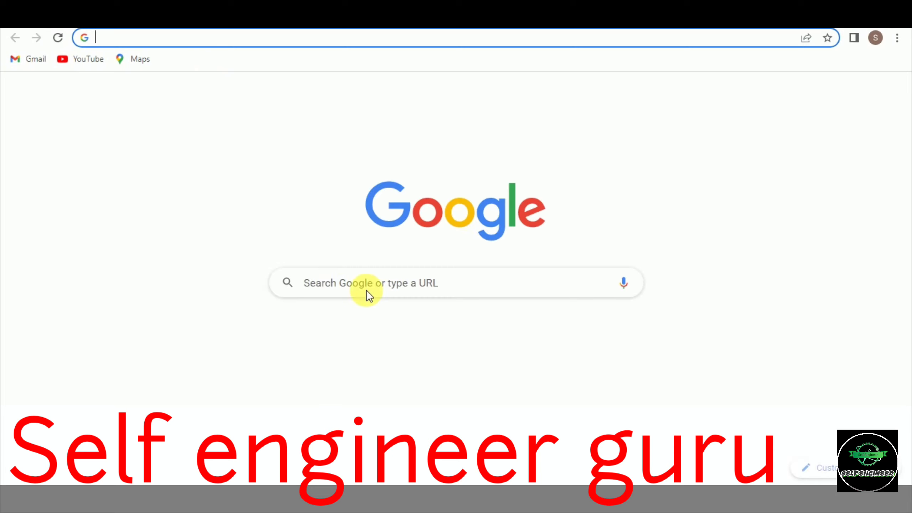
left_click(370, 290)
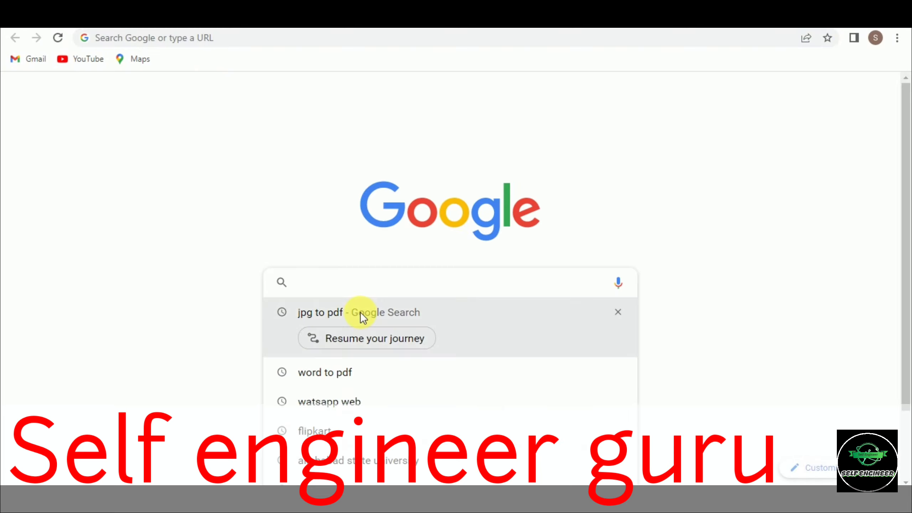
left_click(361, 312)
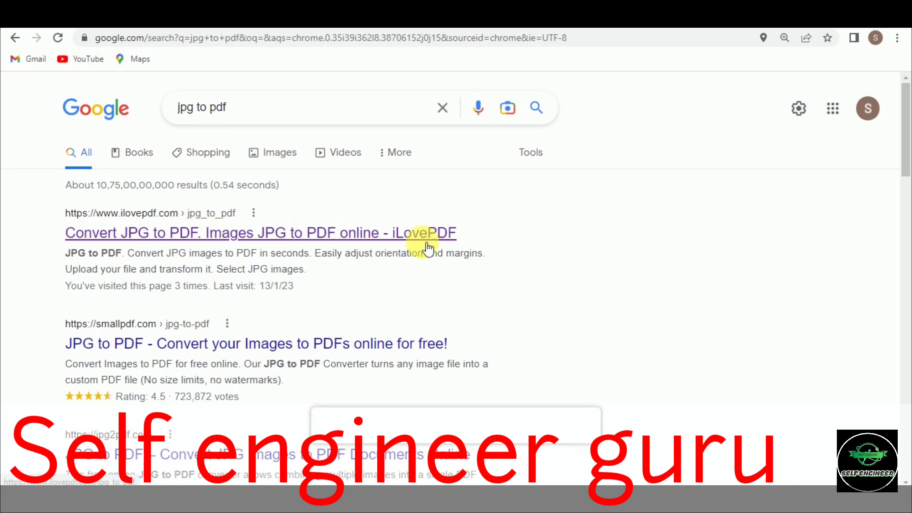
Upload the desktop JPG photo to iLovePDF JPG to PDF, convert it, and download the PDF.
left_click(408, 243)
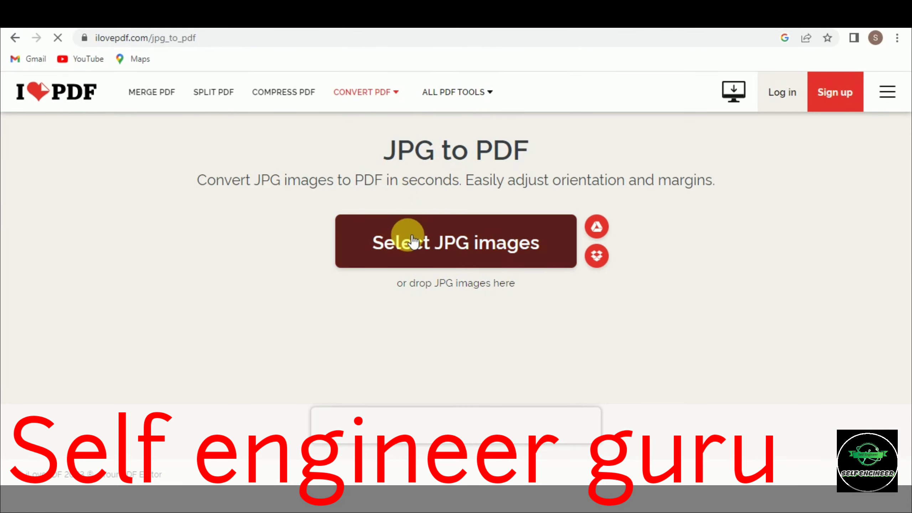
left_click(412, 249)
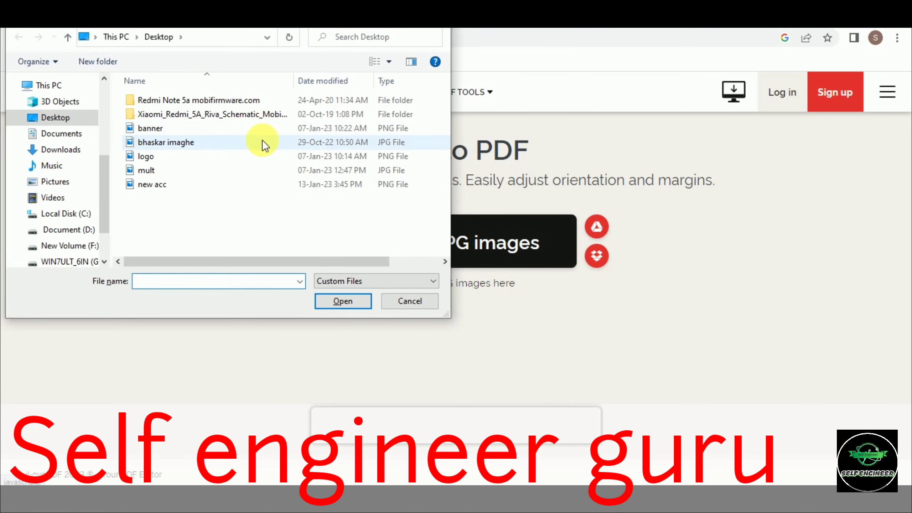
double_click(264, 143)
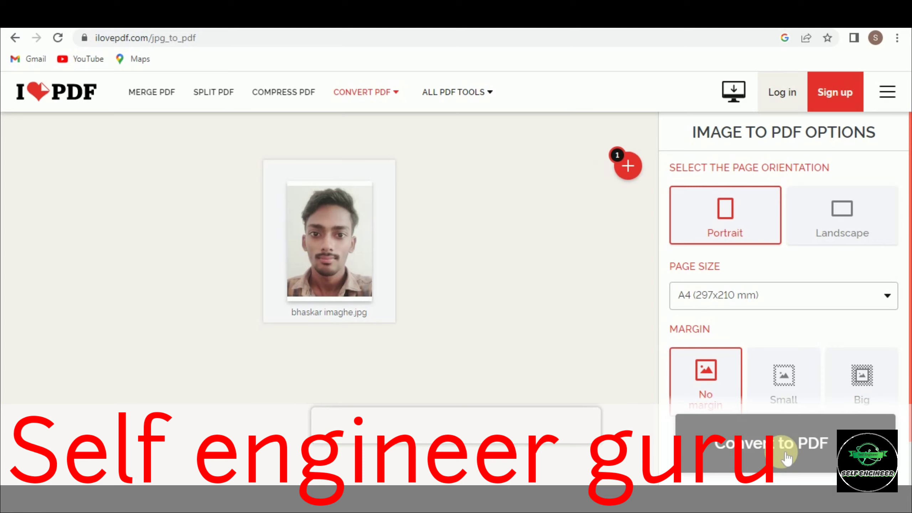
left_click(762, 437)
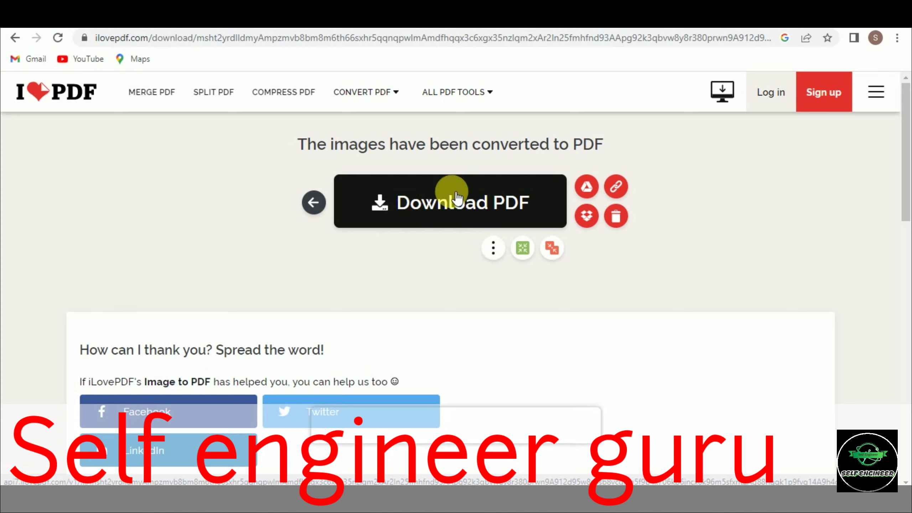
left_click(458, 198)
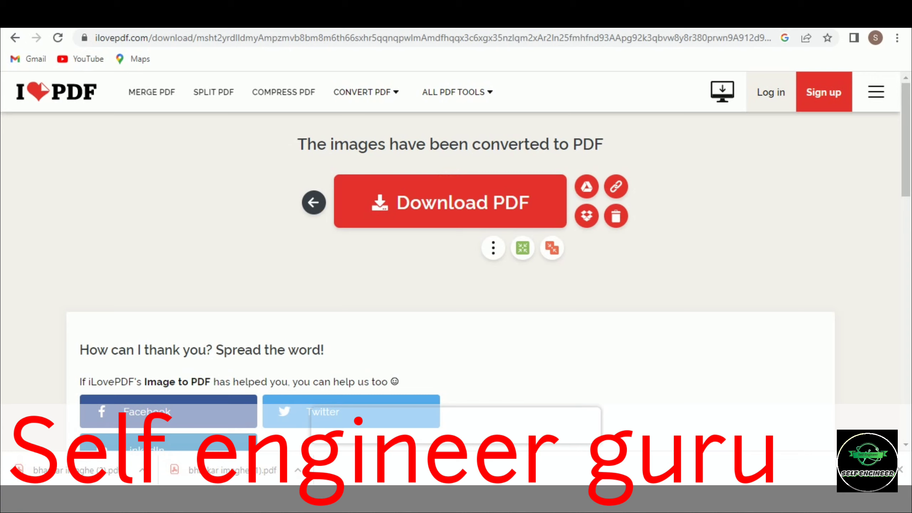
Open Chrome's downloads list and briefly select the first download's source address.
key("ctrl+j")
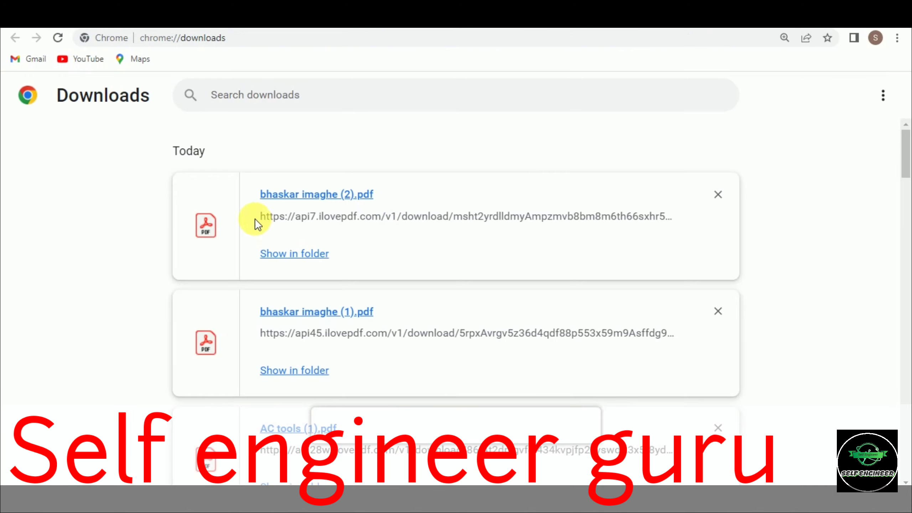
left_click_drag(310, 203, 672, 223)
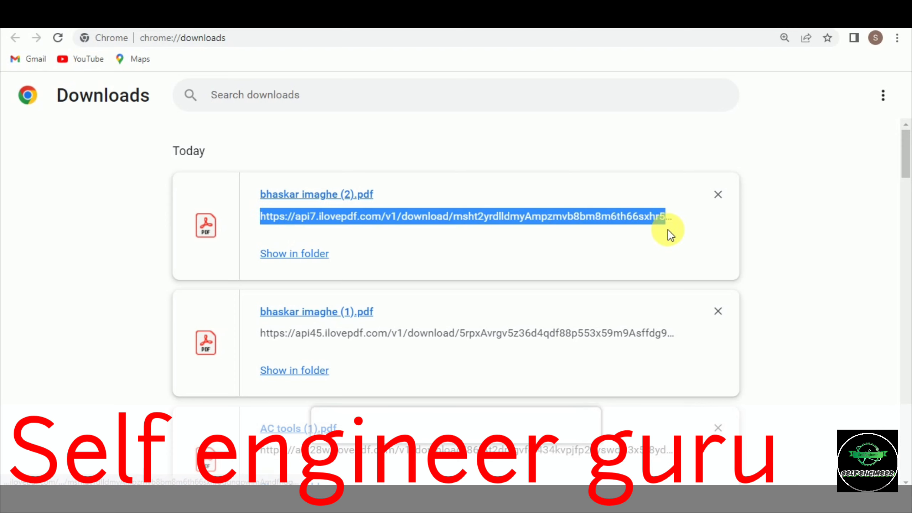
left_click(665, 252)
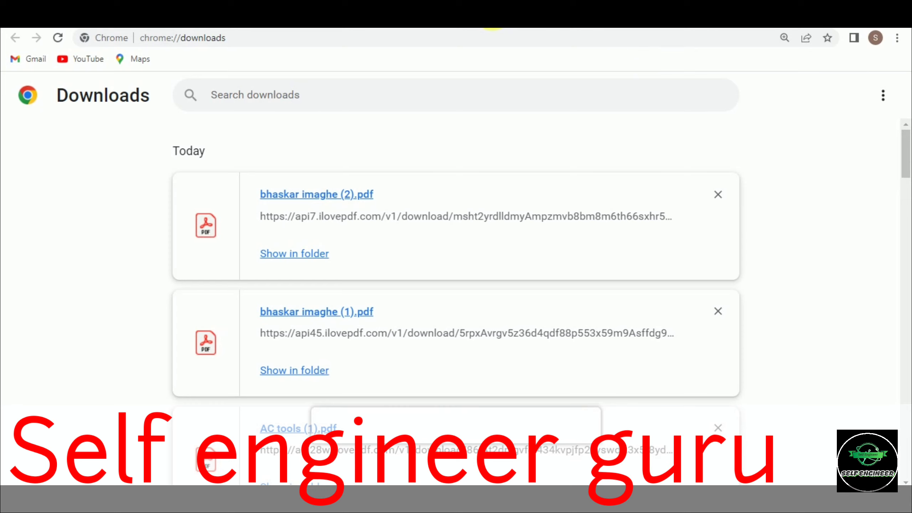
In a new tab, search Google for 'word to pdf' via the suggestion.
left_click(493, 27)
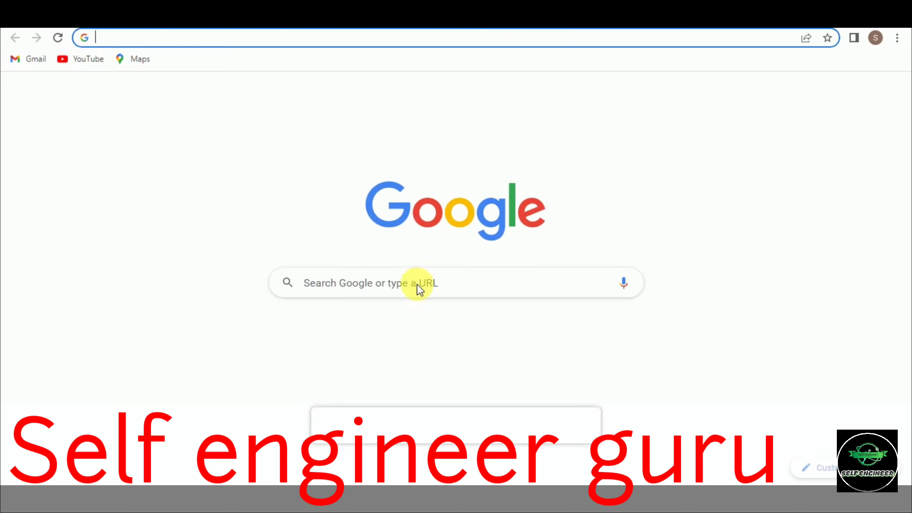
left_click(422, 287)
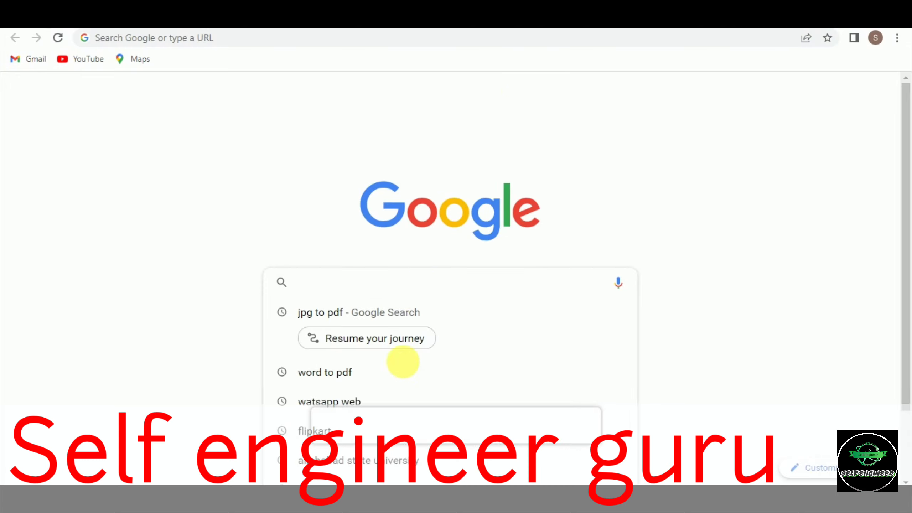
left_click(401, 382)
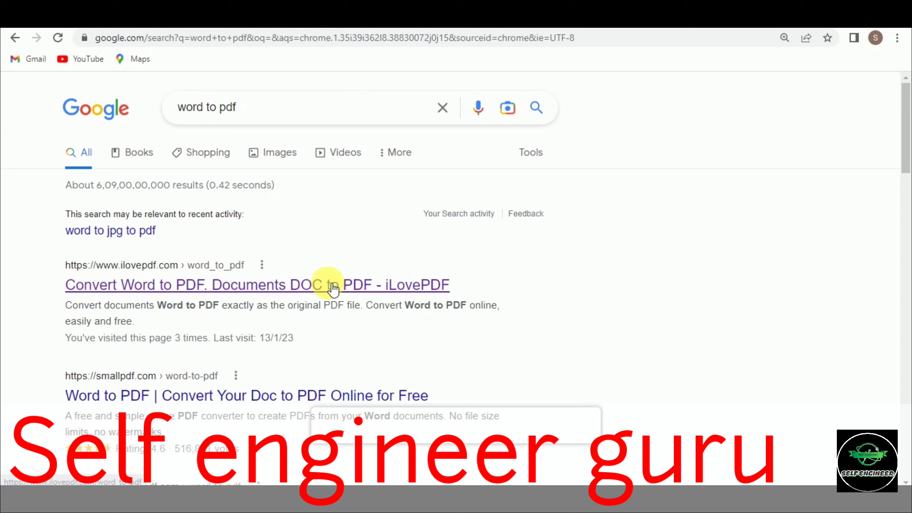
Upload the AC tools Word document to iLovePDF's Word to PDF converter.
left_click(359, 292)
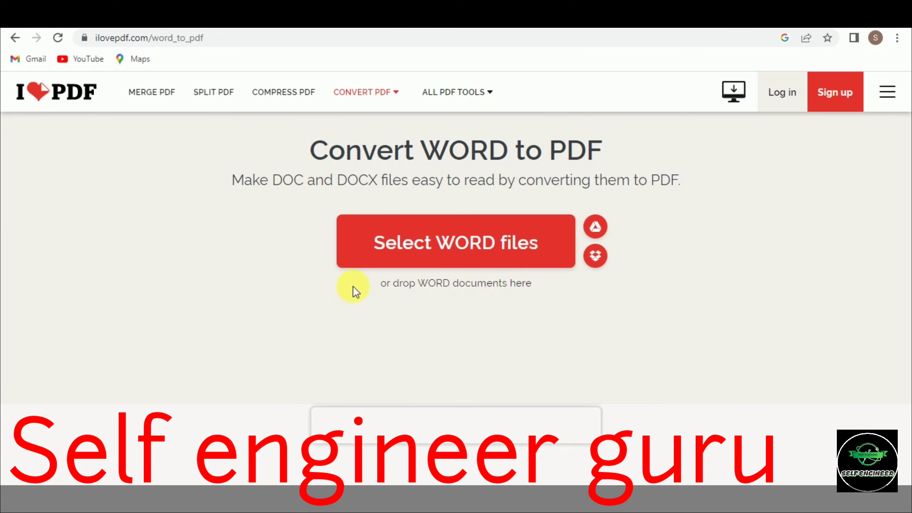
left_click(455, 252)
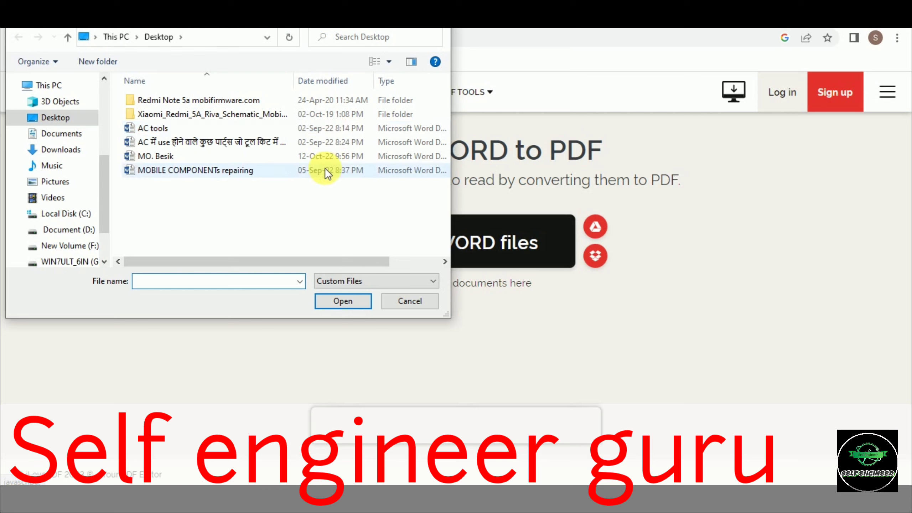
double_click(302, 128)
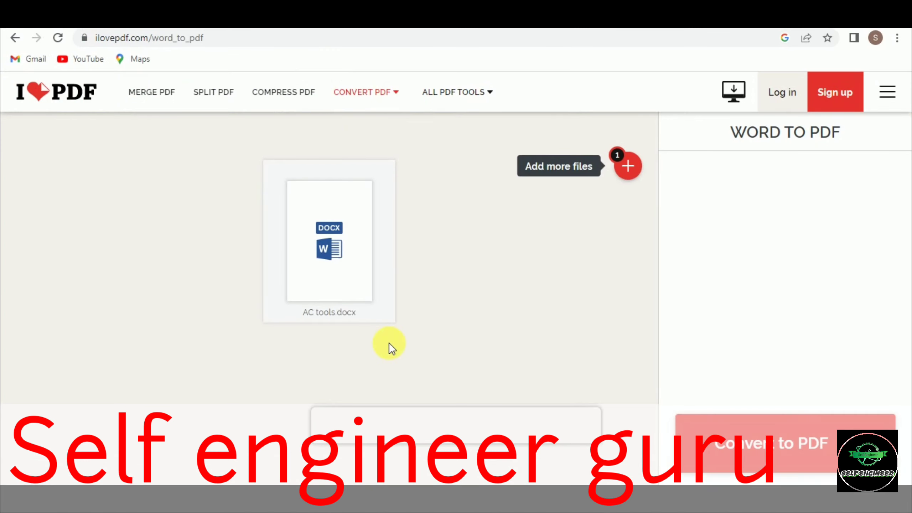
Convert AC tools to PDF, download it, and check progress in the downloads list.
left_click(774, 461)
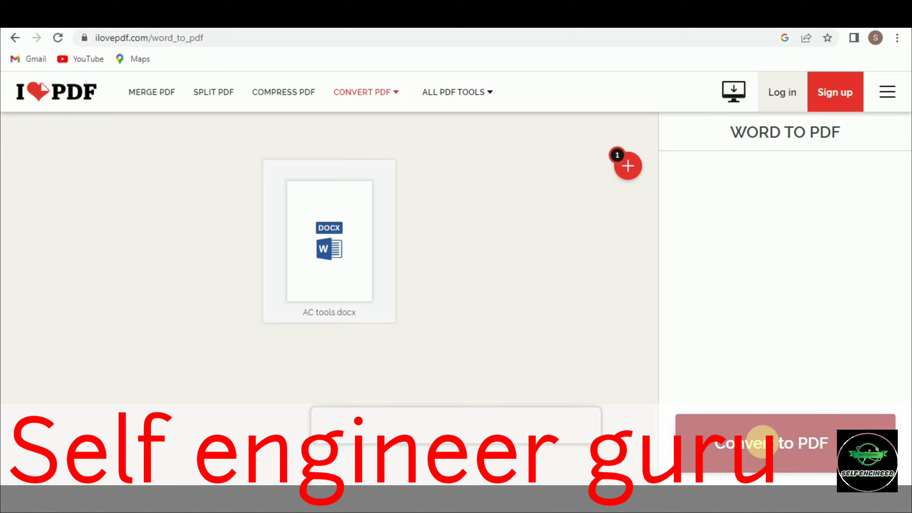
left_click(763, 446)
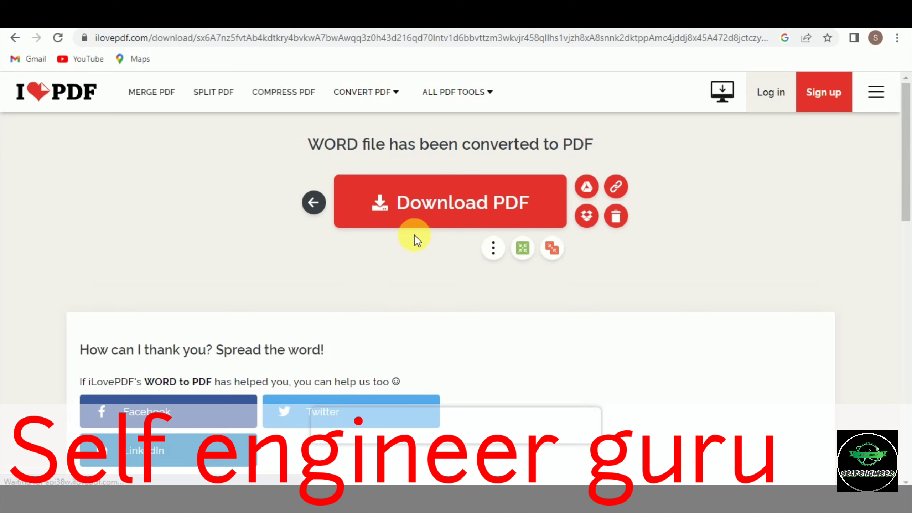
left_click(412, 213)
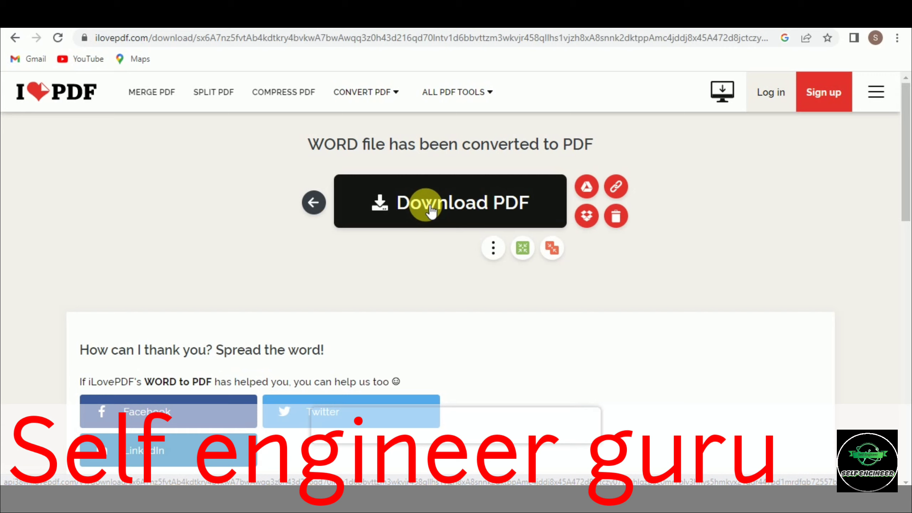
left_click(430, 208)
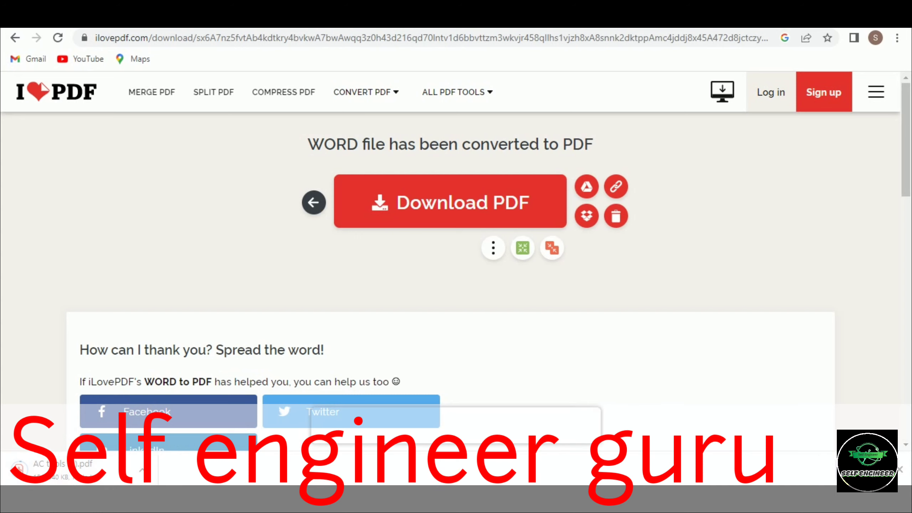
left_click(872, 467)
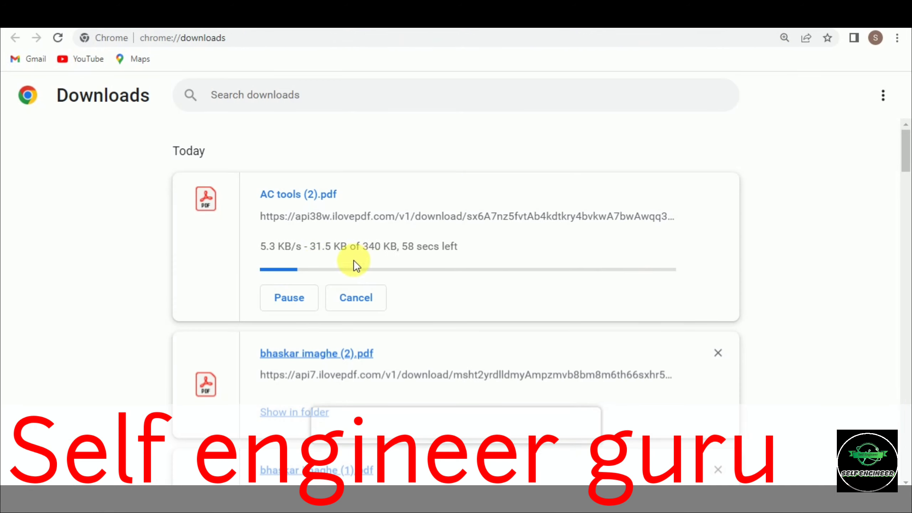